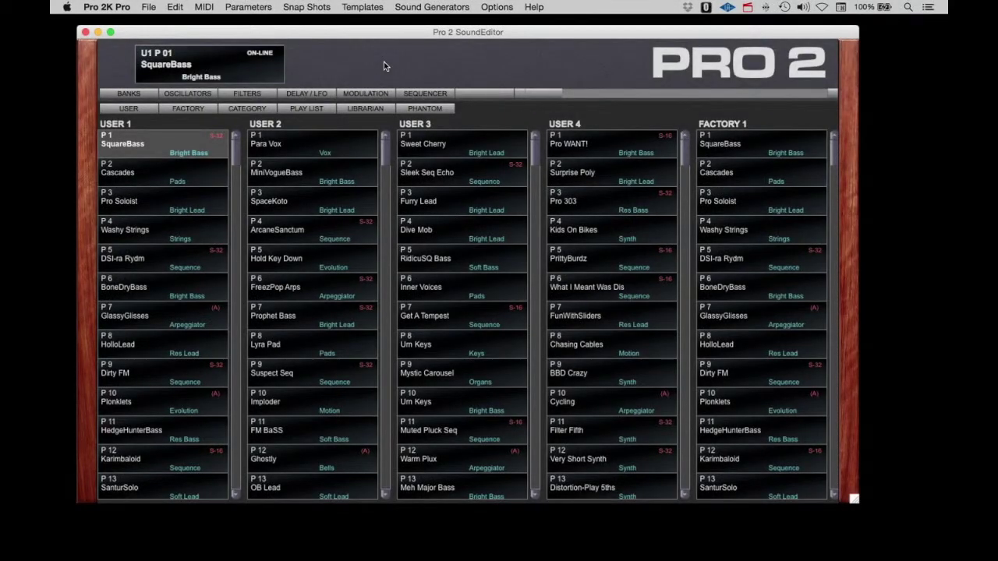
Show the SEQUENCER page and check Track 2's destination list, leaving it unassigned.
{"action": "left_click", "coordinate": [425, 94]}
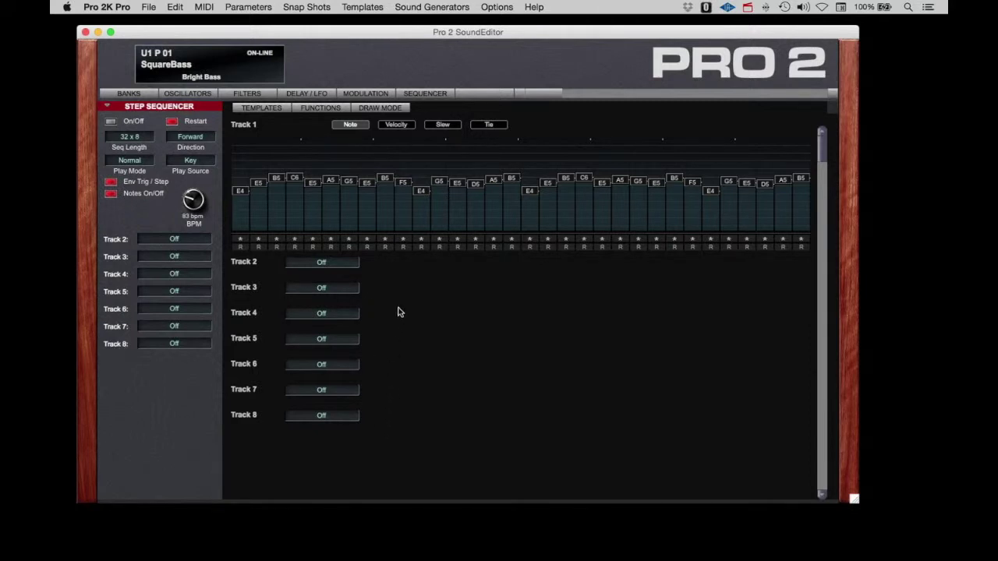
{"action": "left_click", "coordinate": [339, 263]}
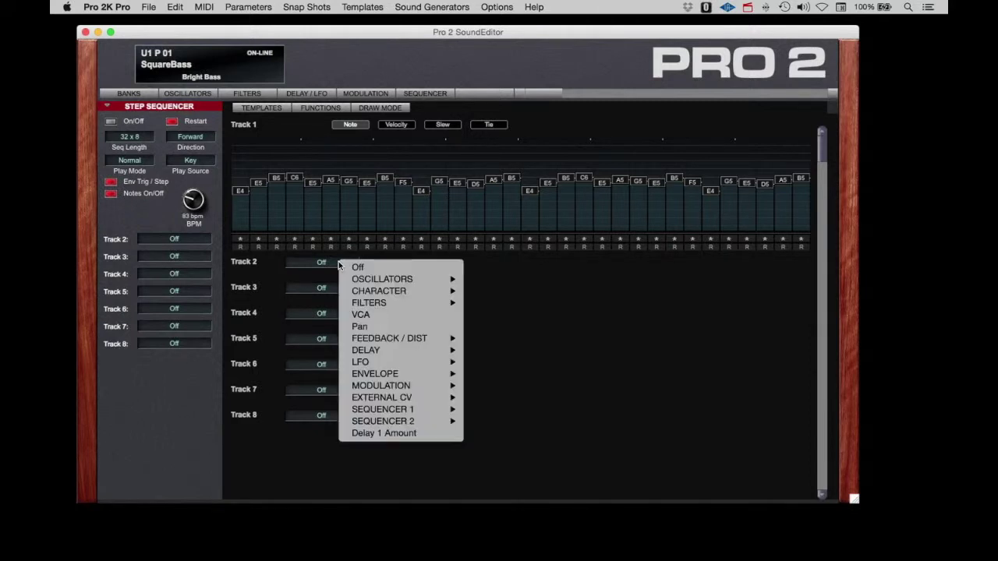
{"action": "mouse_move", "coordinate": [361, 295]}
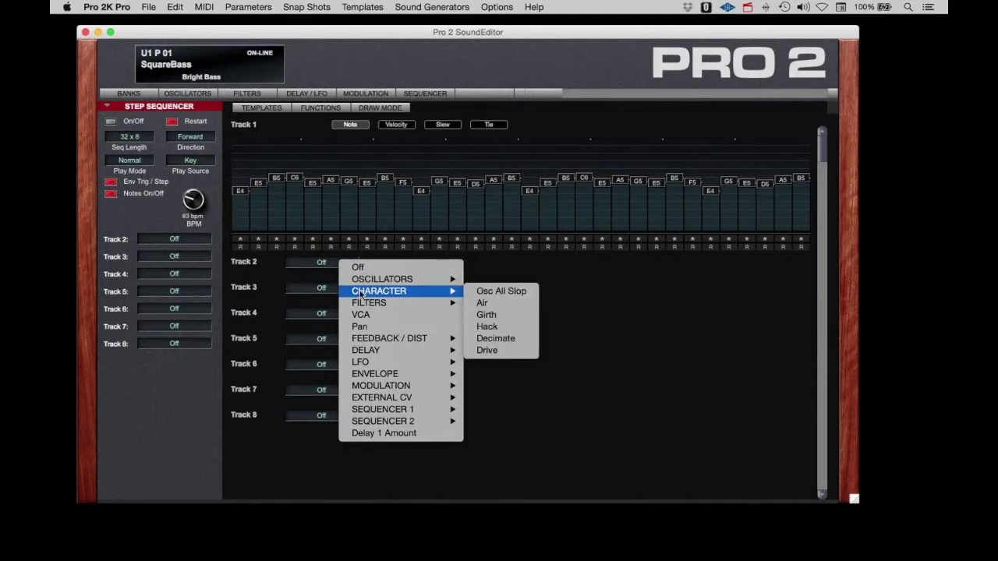
{"action": "mouse_move", "coordinate": [419, 307]}
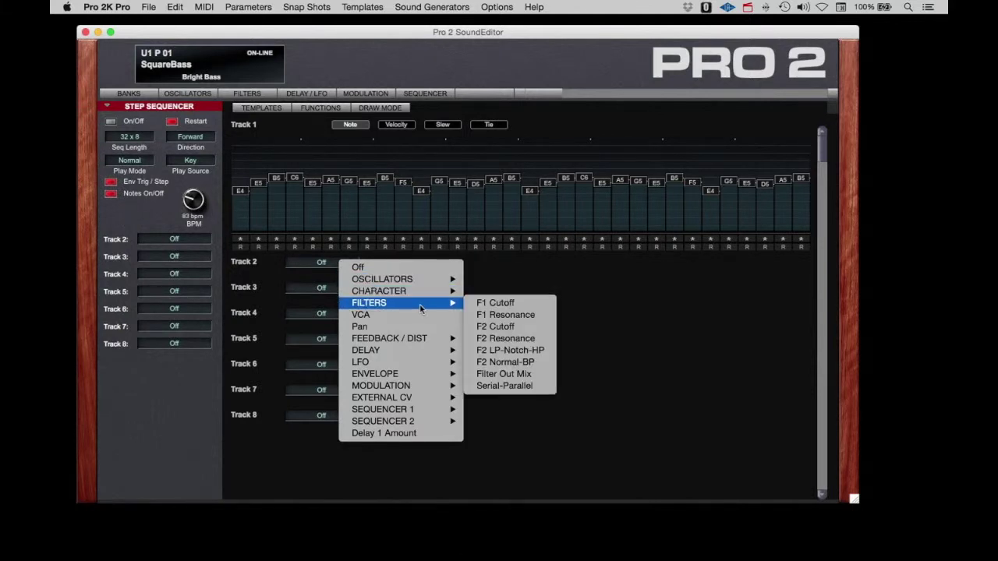
{"action": "left_click", "coordinate": [492, 277]}
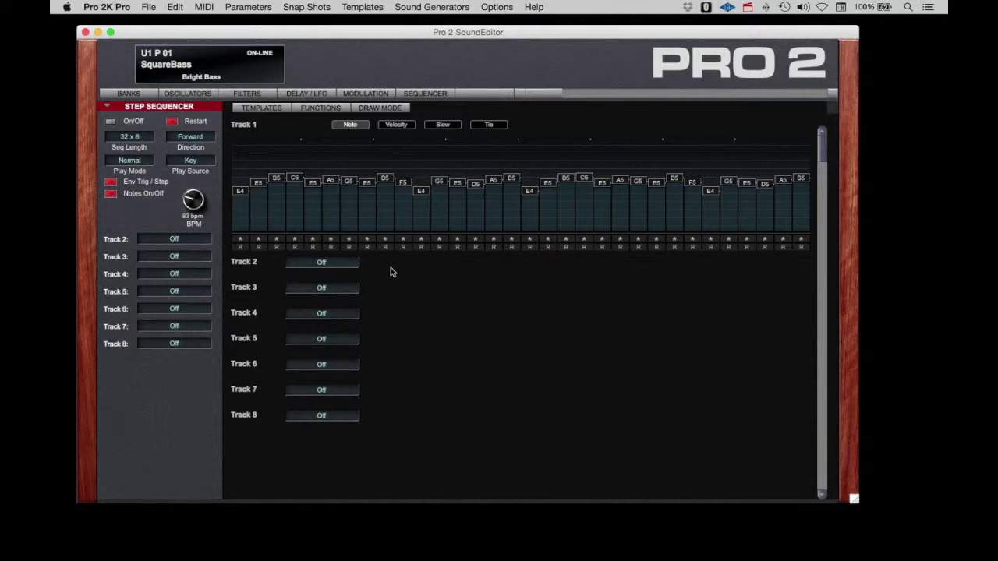
{"action": "left_click", "coordinate": [150, 138]}
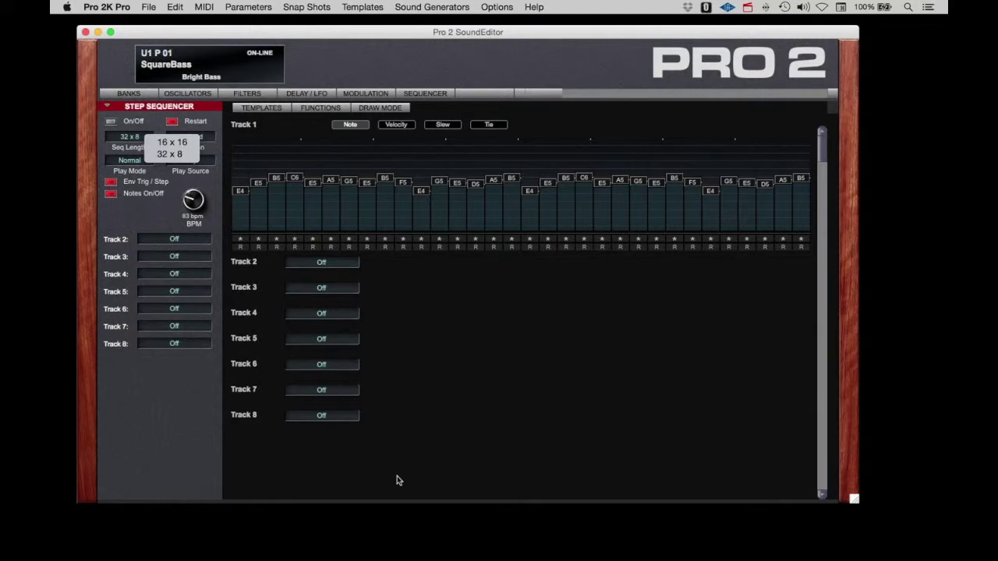
{"action": "left_click", "coordinate": [218, 118]}
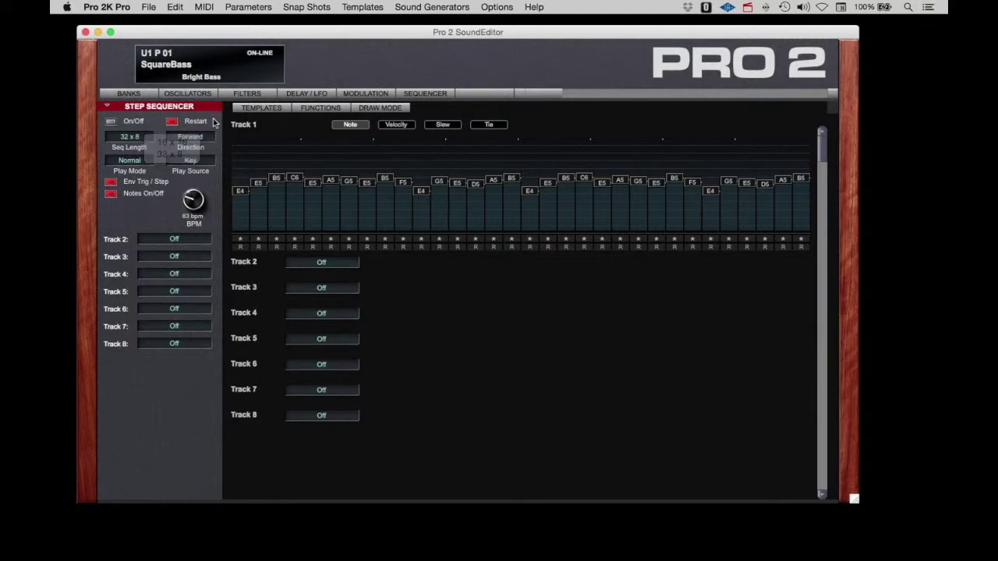
{"action": "left_click", "coordinate": [111, 123]}
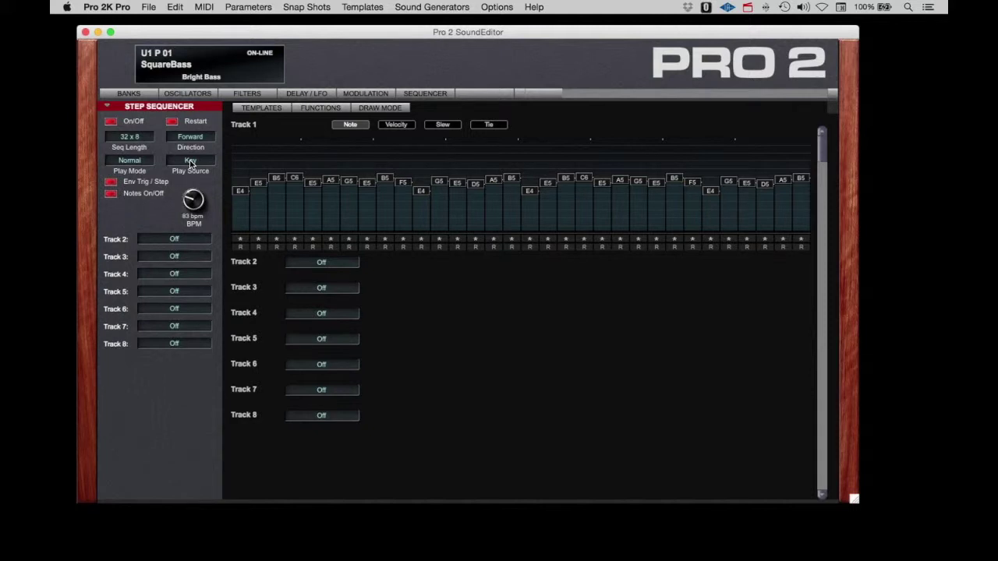
Toggle Restart and Env Trig / Step off and back on, leaving both enabled.
{"action": "left_click", "coordinate": [172, 123]}
{"action": "left_click", "coordinate": [172, 122]}
{"action": "left_click", "coordinate": [112, 184]}
{"action": "left_click", "coordinate": [112, 184]}
Set the Play Source dropdown to Sequencer instead of Key.
{"action": "left_click", "coordinate": [188, 164]}
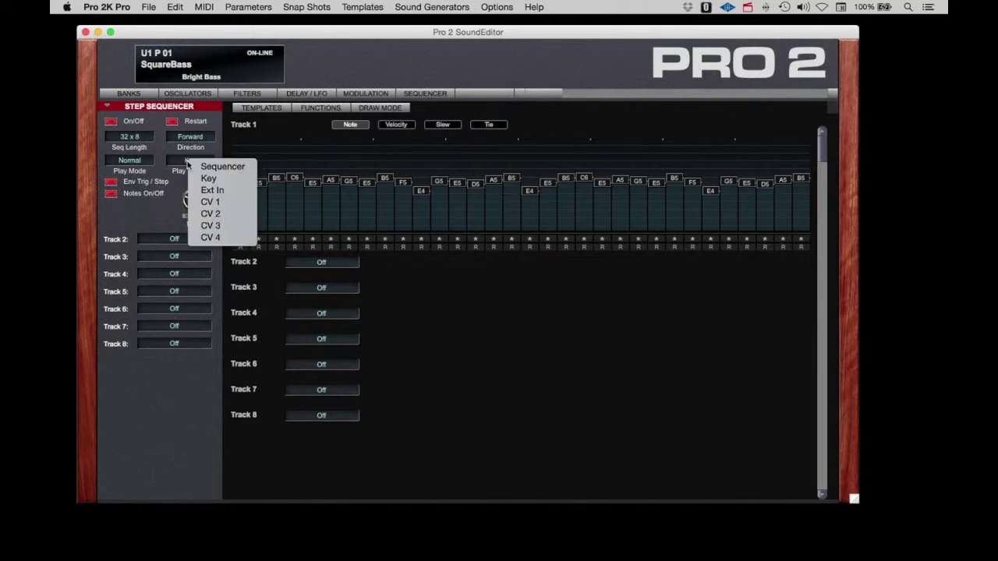
{"action": "left_click", "coordinate": [195, 166]}
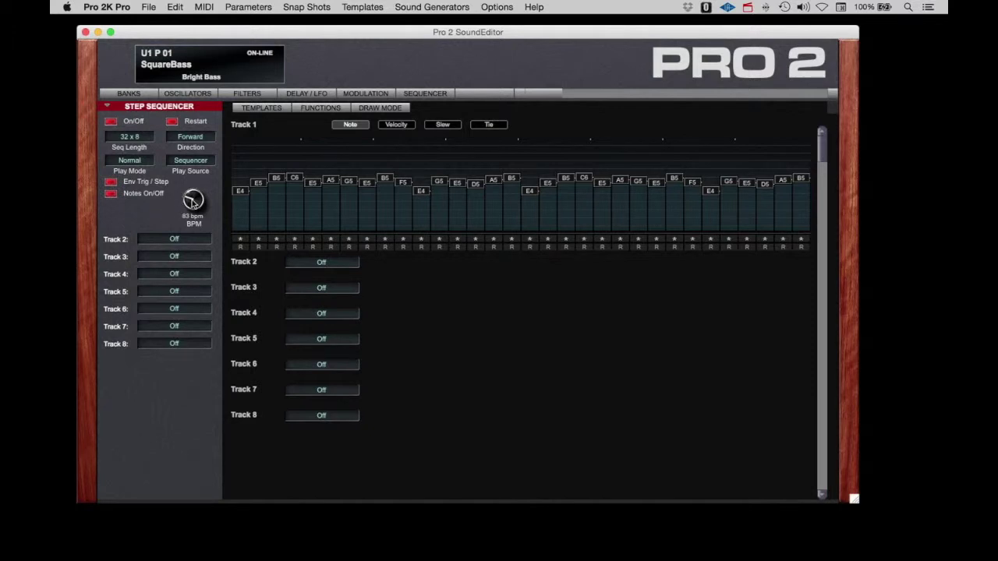
Set the tempo to 80 bpm and make Track 1 reset after step 8.
{"action": "left_click_drag", "start_coordinate": [194, 201], "coordinate": [176, 187]}
{"action": "left_click", "coordinate": [360, 249]}
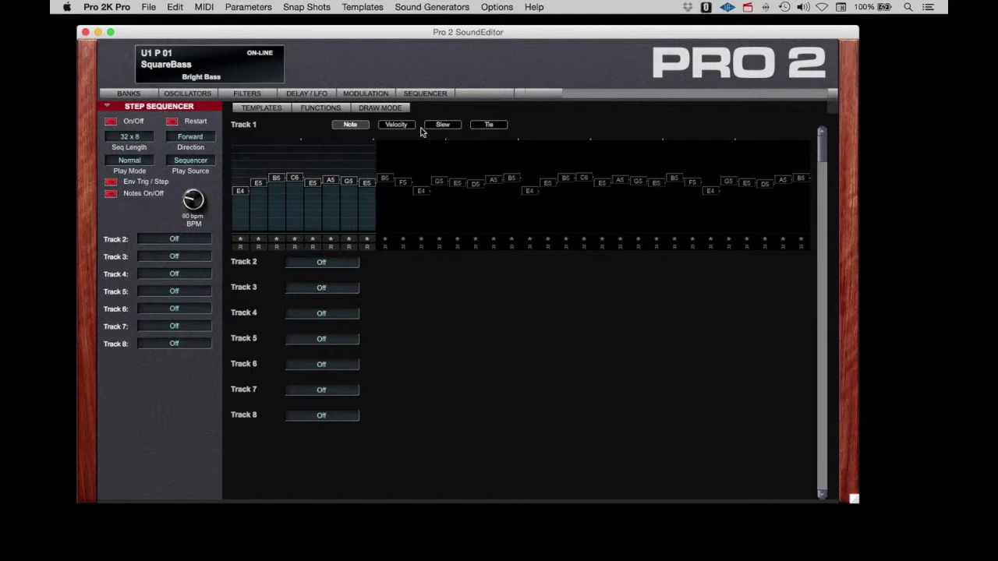
Turn steps 2, 4 and 7 into rests, then restore their E5, C6 and G5 notes.
{"action": "left_click", "coordinate": [263, 242]}
{"action": "left_click", "coordinate": [295, 241]}
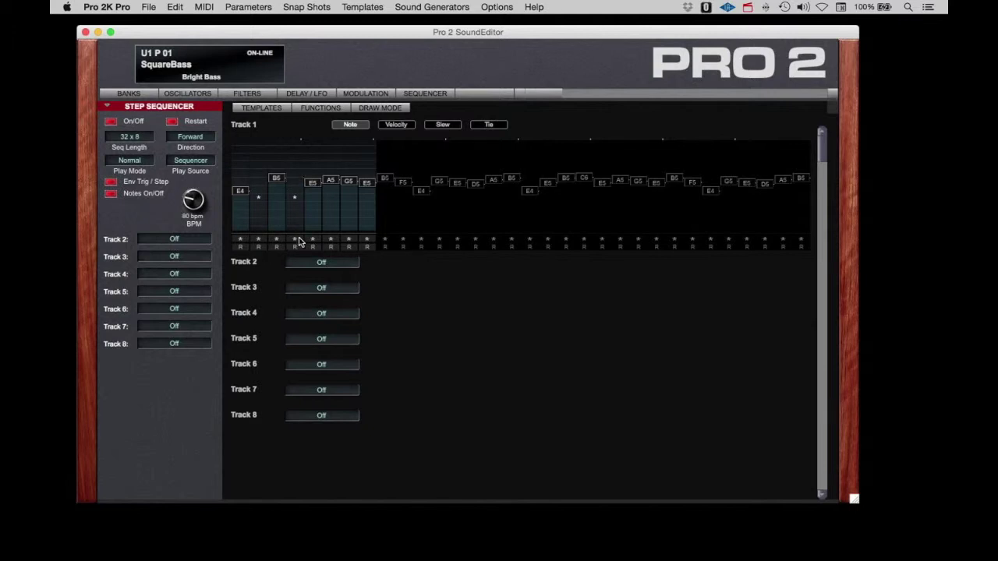
{"action": "left_click", "coordinate": [348, 242]}
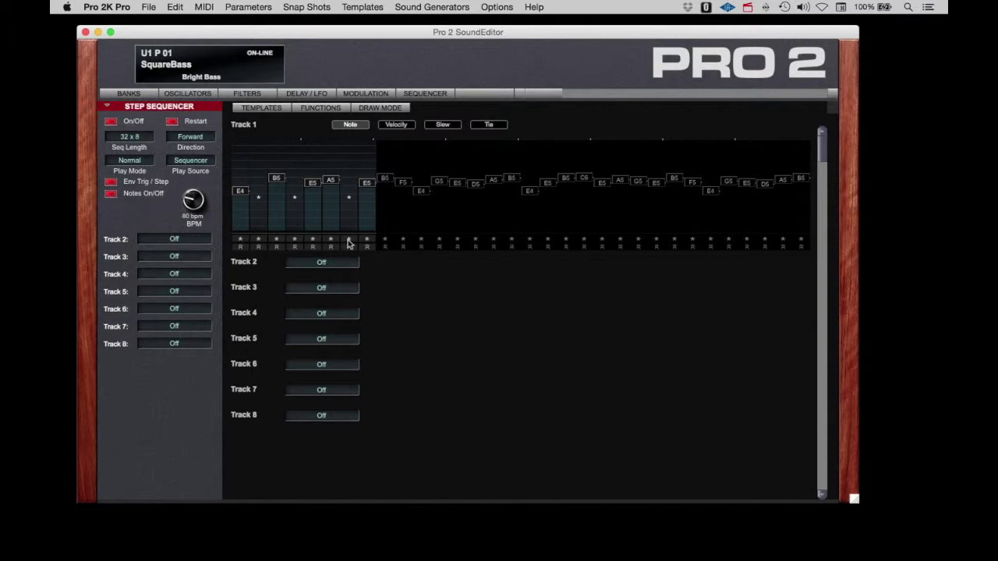
{"action": "left_click", "coordinate": [348, 241]}
{"action": "left_click", "coordinate": [296, 241]}
{"action": "left_click", "coordinate": [258, 241]}
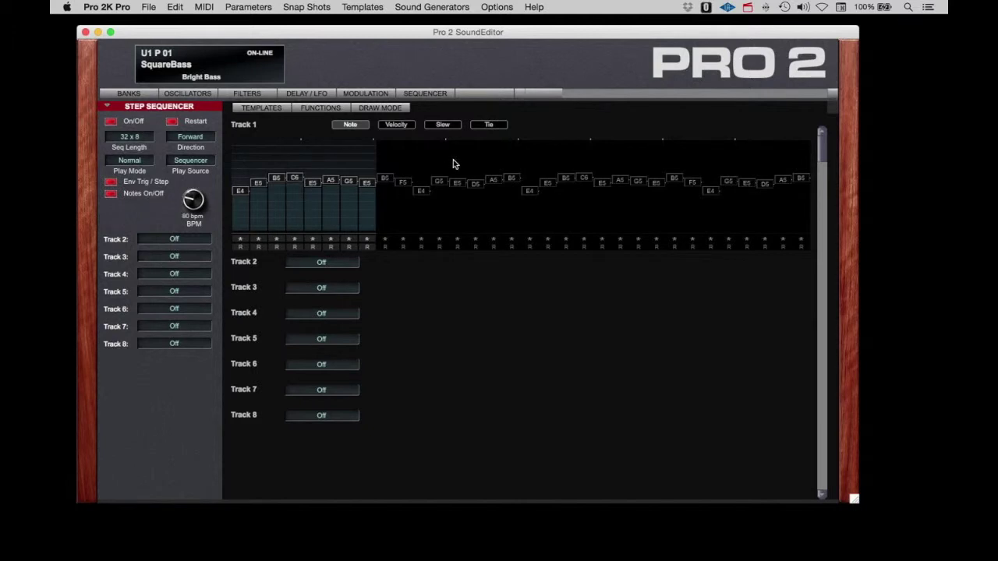
Try tying step 4's C6 across steps 5–6, undo it, and show Track 1's velocities.
{"action": "left_click", "coordinate": [489, 125]}
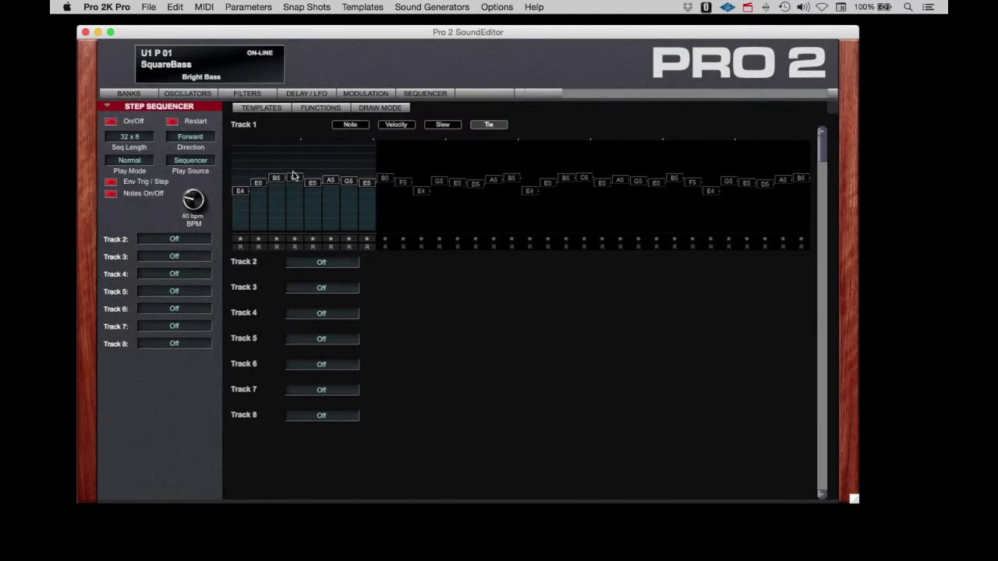
{"action": "left_click_drag", "start_coordinate": [300, 176], "coordinate": [324, 180]}
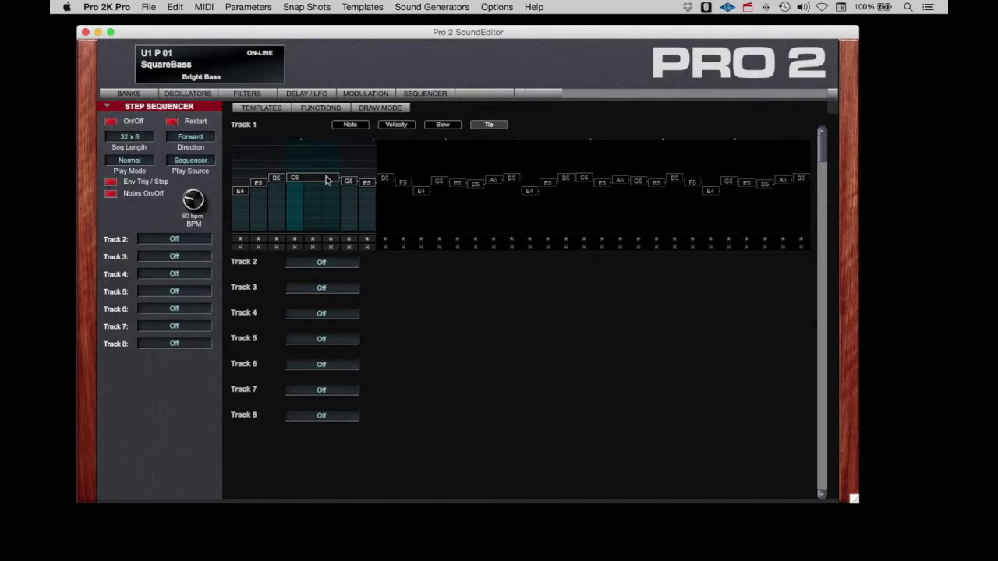
{"action": "left_click", "coordinate": [297, 180]}
{"action": "left_click", "coordinate": [397, 126]}
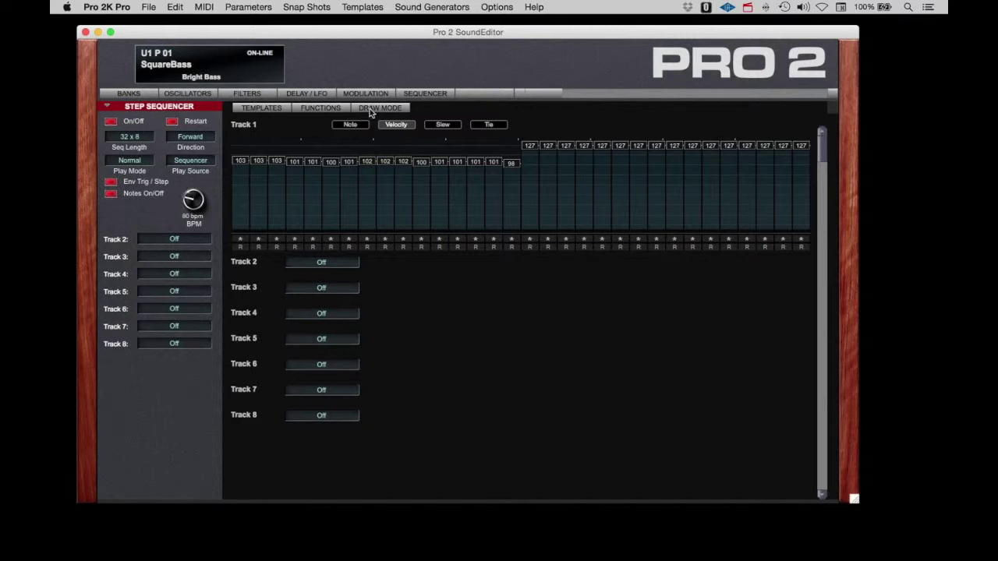
Set Track 1 velocities: step 8 to 81, step 10 to 120, step 3 to 72, step 15 to 88.
{"action": "left_click", "coordinate": [370, 110]}
{"action": "left_click", "coordinate": [373, 120]}
{"action": "left_click", "coordinate": [367, 174]}
{"action": "left_click", "coordinate": [403, 149]}
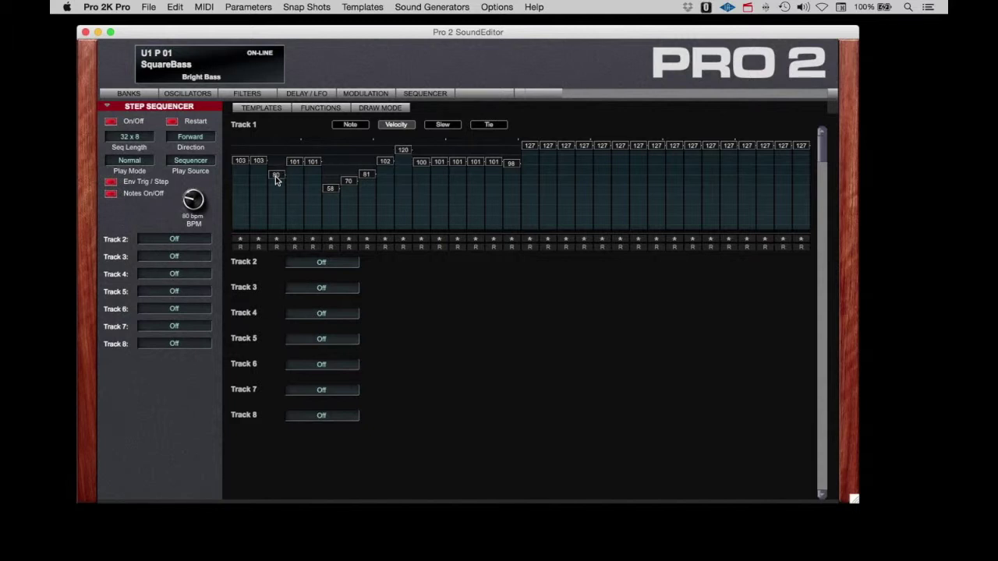
{"action": "left_click", "coordinate": [276, 180]}
{"action": "left_click", "coordinate": [492, 170]}
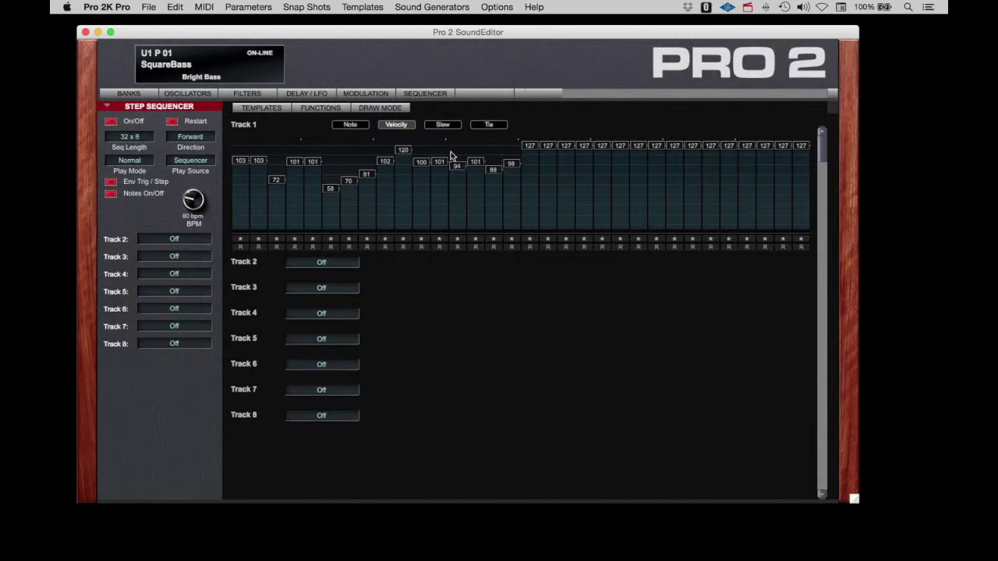
Redraw the velocities freehand to an even 94–103, then return to the note grid.
{"action": "left_click", "coordinate": [392, 112]}
{"action": "left_click", "coordinate": [383, 133]}
{"action": "mouse_move", "coordinate": [242, 163]}
{"action": "left_mouse_down"}
{"action": "mouse_move", "coordinate": [297, 167]}
{"action": "mouse_move", "coordinate": [348, 190]}
{"action": "mouse_move", "coordinate": [394, 174]}
{"action": "mouse_move", "coordinate": [427, 191]}
{"action": "mouse_move", "coordinate": [483, 160]}
{"action": "mouse_move", "coordinate": [527, 175]}
{"action": "mouse_move", "coordinate": [654, 165]}
{"action": "mouse_move", "coordinate": [711, 187]}
{"action": "mouse_move", "coordinate": [737, 146]}
{"action": "mouse_move", "coordinate": [763, 182]}
{"action": "mouse_move", "coordinate": [802, 169]}
{"action": "left_mouse_up"}
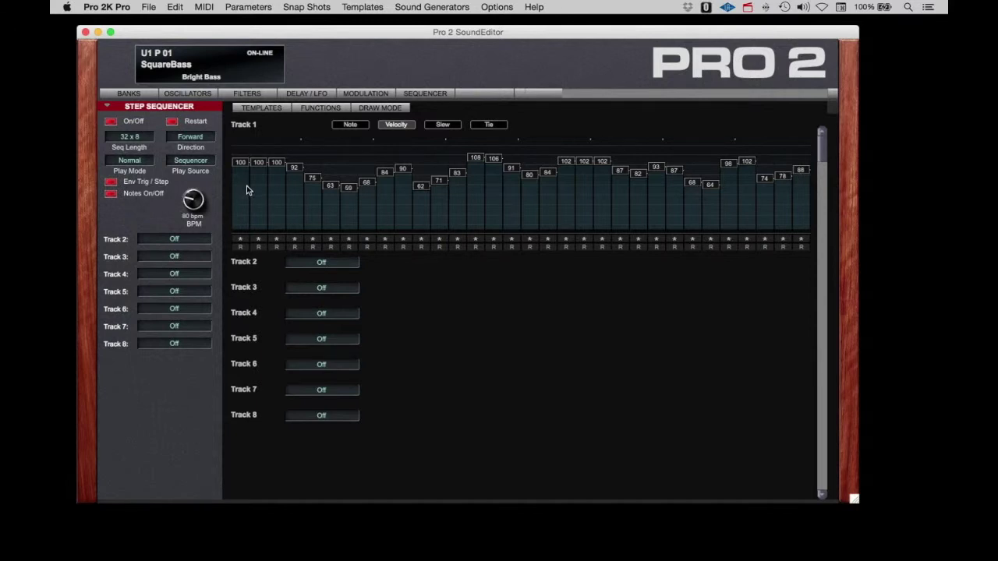
{"action": "left_click_drag", "start_coordinate": [241, 164], "coordinate": [801, 163]}
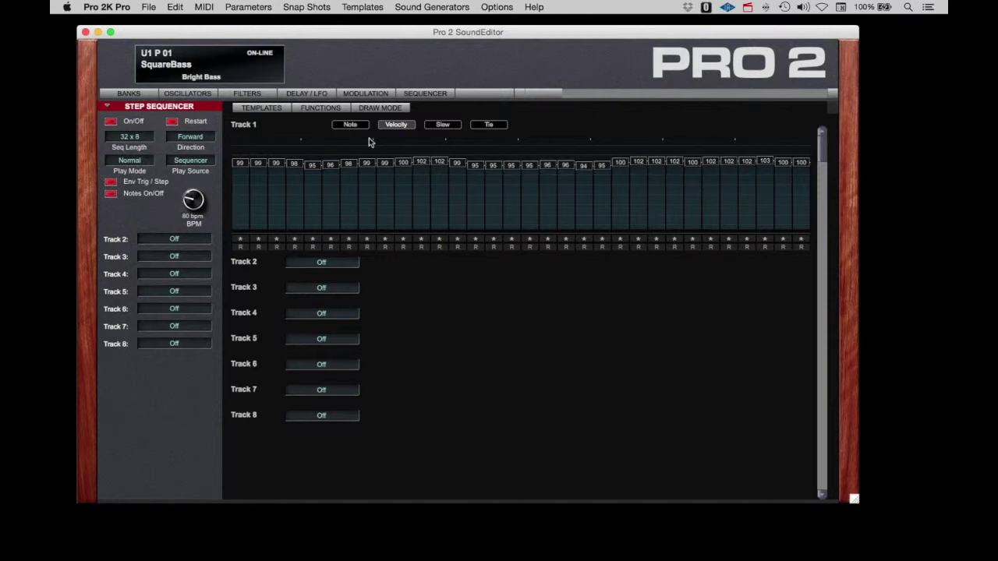
{"action": "left_click", "coordinate": [350, 125]}
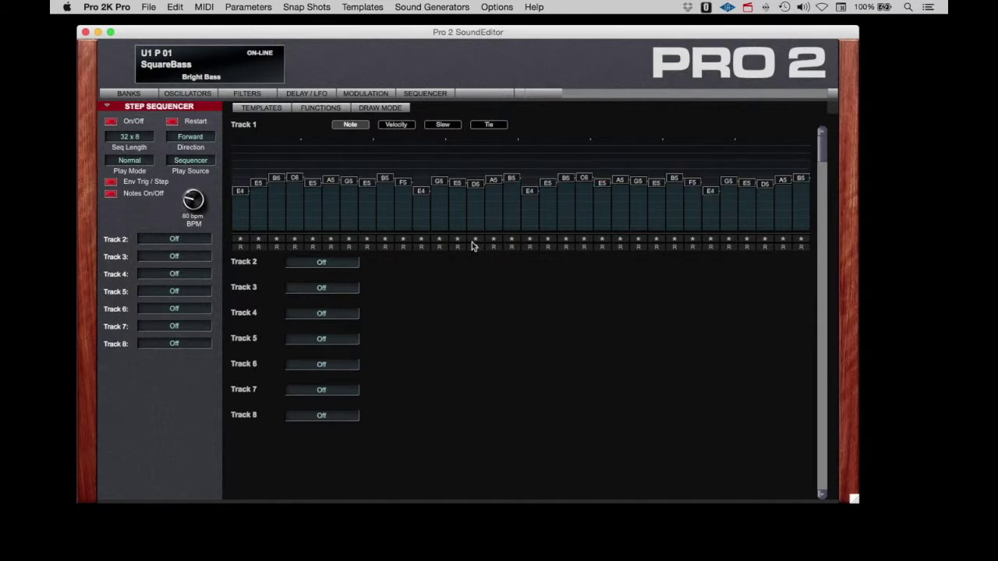
{"action": "left_click", "coordinate": [349, 247]}
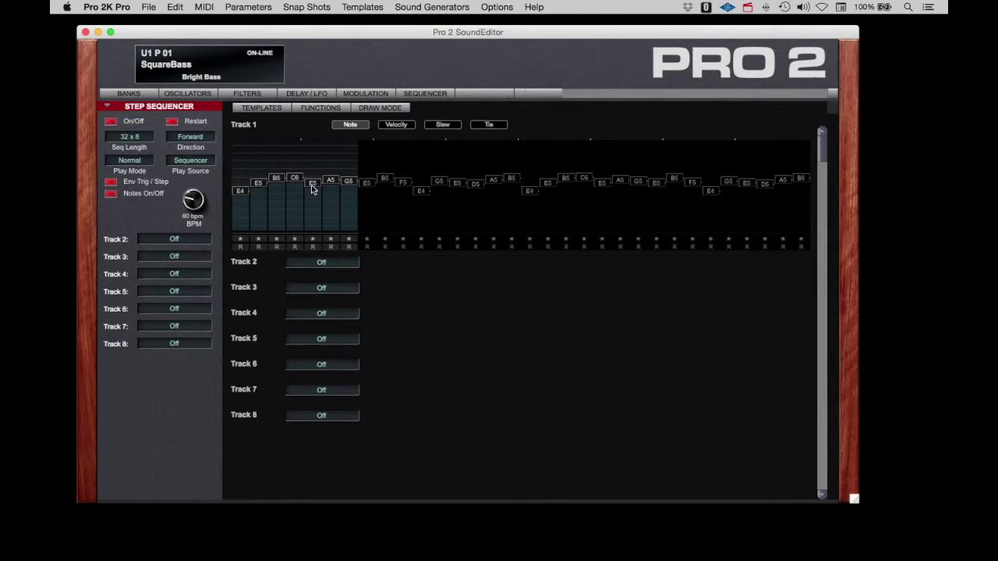
{"action": "left_click_drag", "start_coordinate": [313, 188], "coordinate": [313, 191]}
{"action": "mouse_move", "coordinate": [313, 189]}
{"action": "left_mouse_down"}
{"action": "mouse_move", "coordinate": [316, 168]}
{"action": "mouse_move", "coordinate": [328, 182]}
{"action": "mouse_move", "coordinate": [315, 181]}
{"action": "mouse_move", "coordinate": [311, 195]}
{"action": "left_mouse_up"}
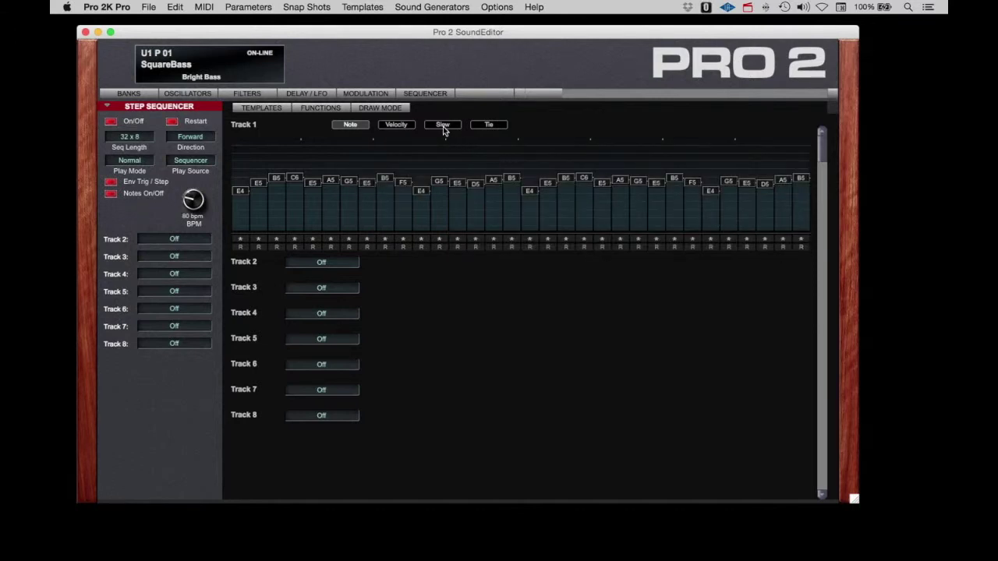
Turn Glide on in the oscillator settings and show Track 1's slew lane.
{"action": "left_click", "coordinate": [201, 97]}
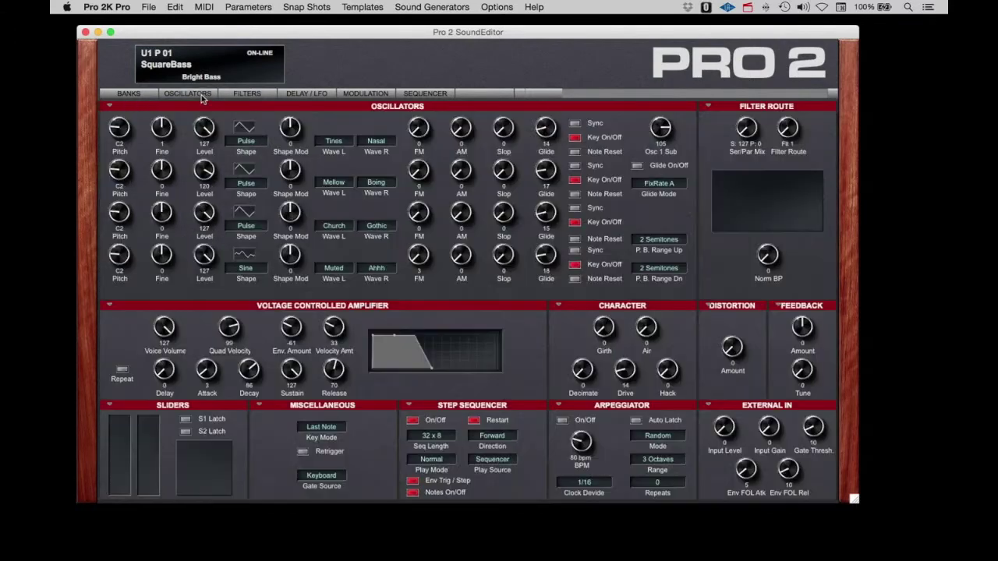
{"action": "left_click", "coordinate": [634, 166]}
{"action": "left_click", "coordinate": [412, 97]}
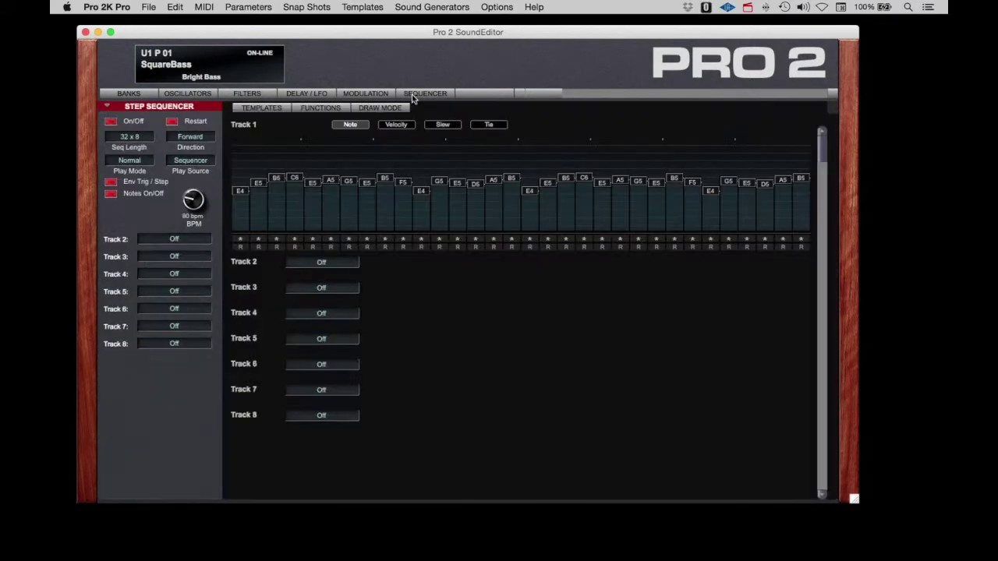
{"action": "left_click", "coordinate": [445, 125]}
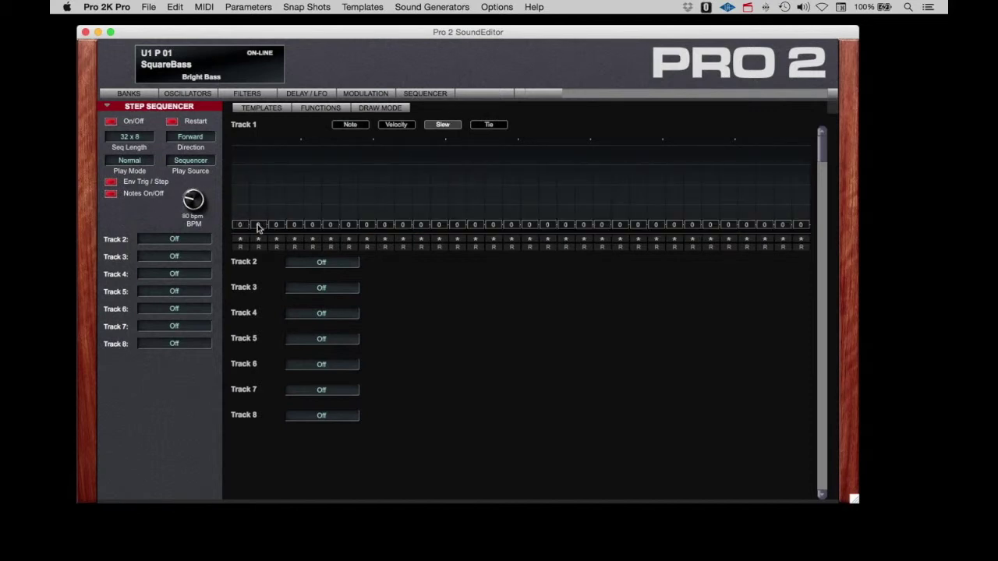
Give Track 1 slews of 116 on step 2, plus 44, 64, 52 and 86 elsewhere.
{"action": "left_click_drag", "start_coordinate": [257, 224], "coordinate": [260, 178]}
{"action": "left_click_drag", "start_coordinate": [420, 218], "coordinate": [420, 196]}
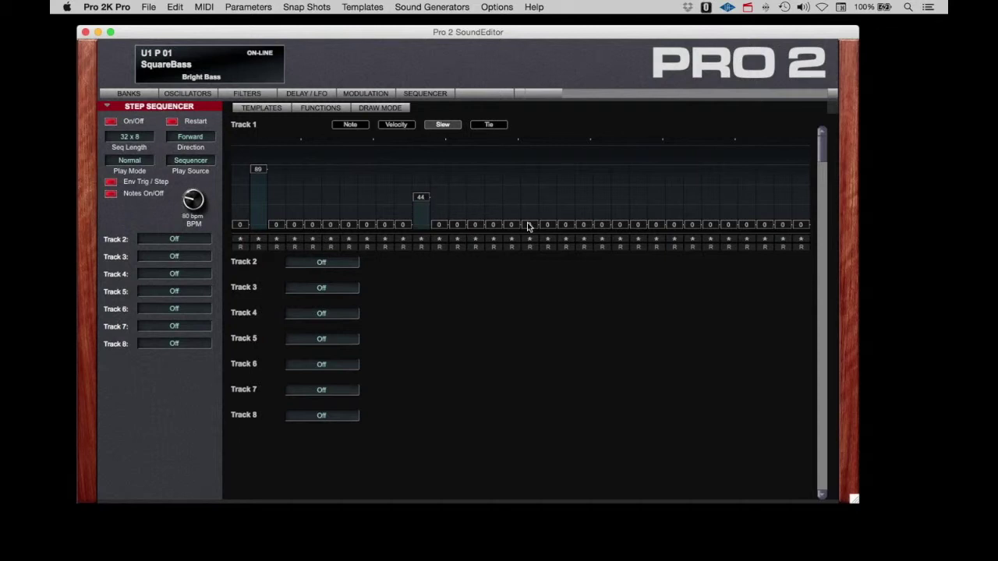
{"action": "mouse_move", "coordinate": [527, 225]}
{"action": "left_mouse_down"}
{"action": "mouse_move", "coordinate": [585, 199]}
{"action": "mouse_move", "coordinate": [583, 164]}
{"action": "left_mouse_up"}
{"action": "left_click_drag", "start_coordinate": [259, 169], "coordinate": [258, 152]}
{"action": "left_click_drag", "start_coordinate": [421, 202], "coordinate": [421, 185]}
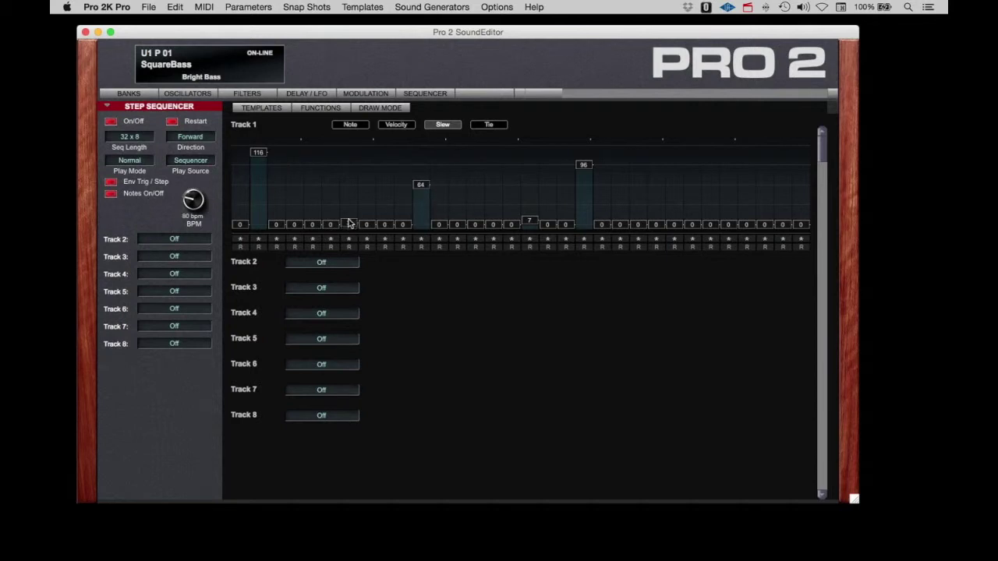
{"action": "left_click_drag", "start_coordinate": [349, 224], "coordinate": [349, 198]}
{"action": "left_click_drag", "start_coordinate": [675, 226], "coordinate": [675, 193]}
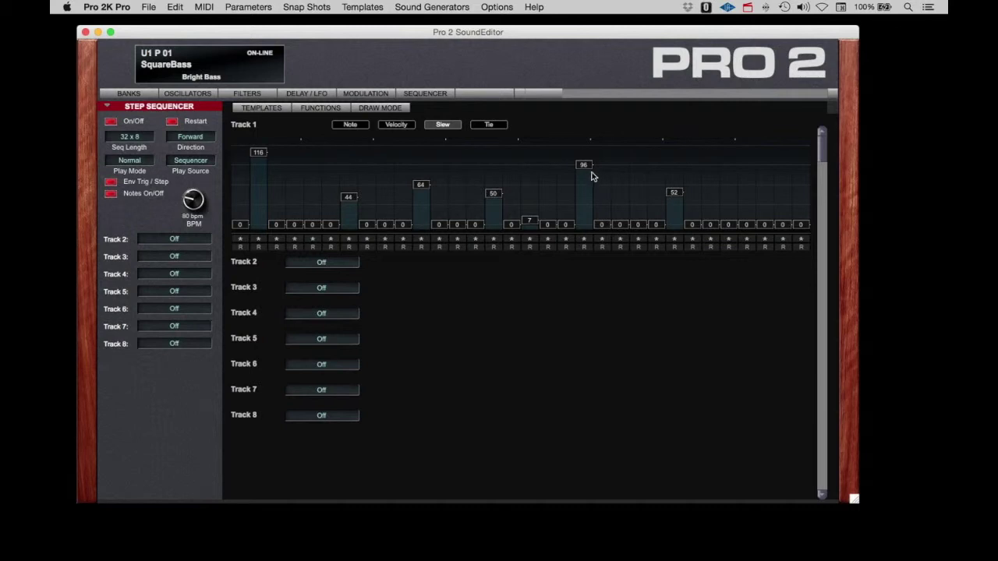
{"action": "left_click_drag", "start_coordinate": [589, 174], "coordinate": [587, 179]}
{"action": "left_click", "coordinate": [329, 263]}
Assign Distortion to Track 2 and raise its steps to peaks of 47, 65, 67, 73 and 79.
{"action": "mouse_move", "coordinate": [381, 340]}
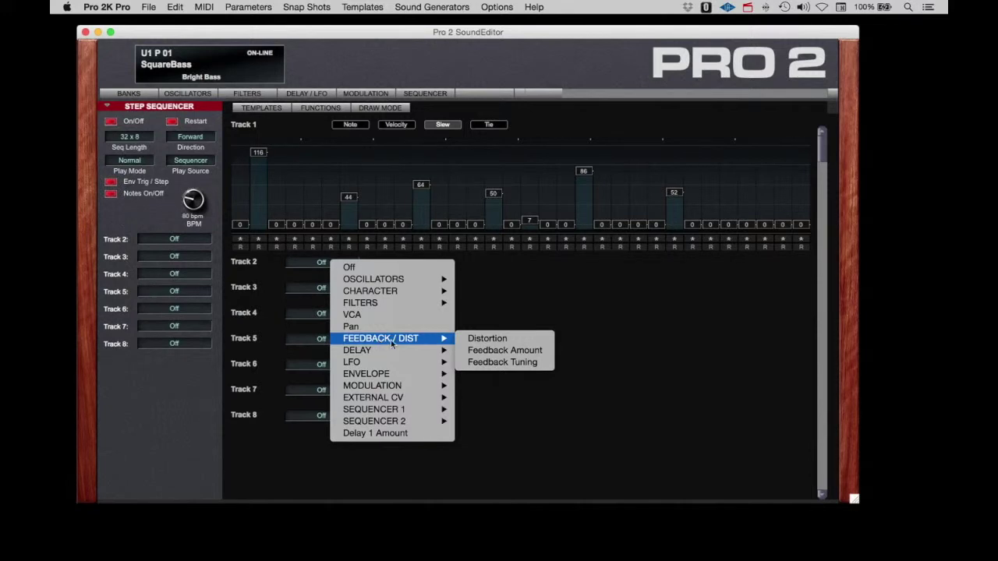
{"action": "left_click", "coordinate": [472, 339]}
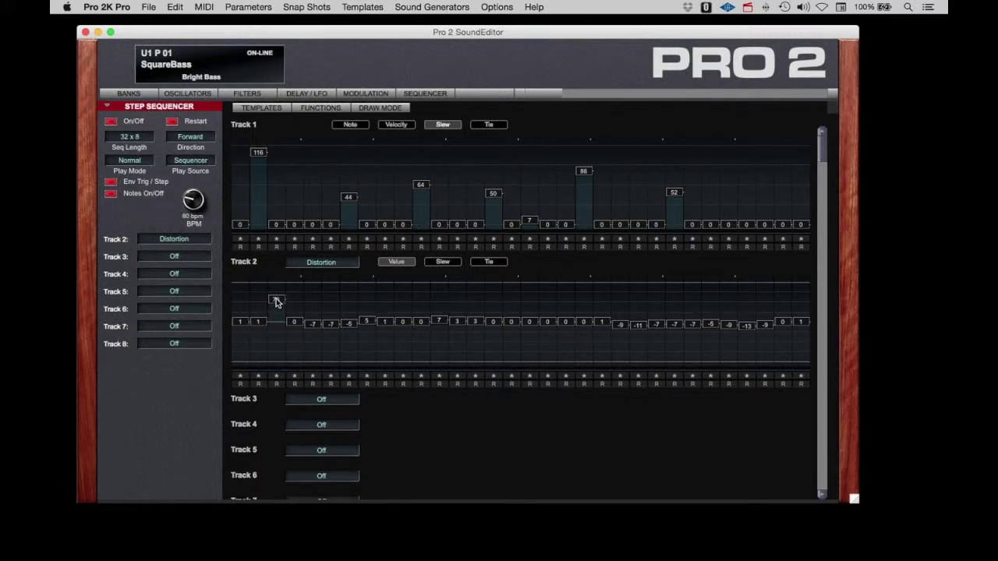
{"action": "left_click_drag", "start_coordinate": [368, 322], "coordinate": [367, 308]}
{"action": "left_click_drag", "start_coordinate": [457, 321], "coordinate": [457, 302]}
{"action": "left_click_drag", "start_coordinate": [529, 321], "coordinate": [529, 302]}
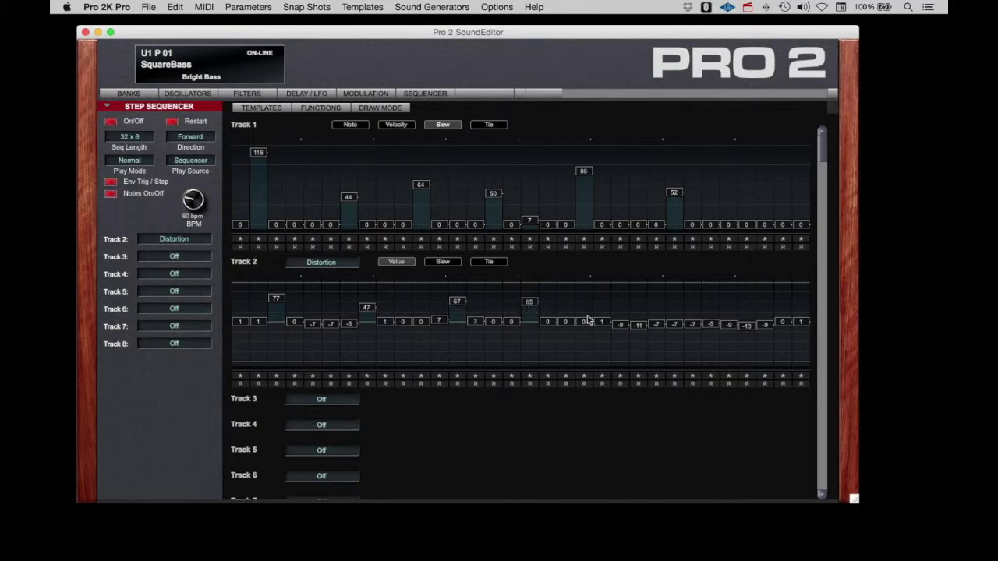
{"action": "left_click_drag", "start_coordinate": [626, 327], "coordinate": [629, 297]}
{"action": "left_click_drag", "start_coordinate": [687, 323], "coordinate": [691, 305]}
{"action": "mouse_move", "coordinate": [741, 326]}
{"action": "left_mouse_down"}
{"action": "mouse_move", "coordinate": [726, 299]}
{"action": "mouse_move", "coordinate": [708, 326]}
{"action": "mouse_move", "coordinate": [707, 302]}
{"action": "mouse_move", "coordinate": [764, 329]}
{"action": "mouse_move", "coordinate": [764, 301]}
{"action": "left_mouse_up"}
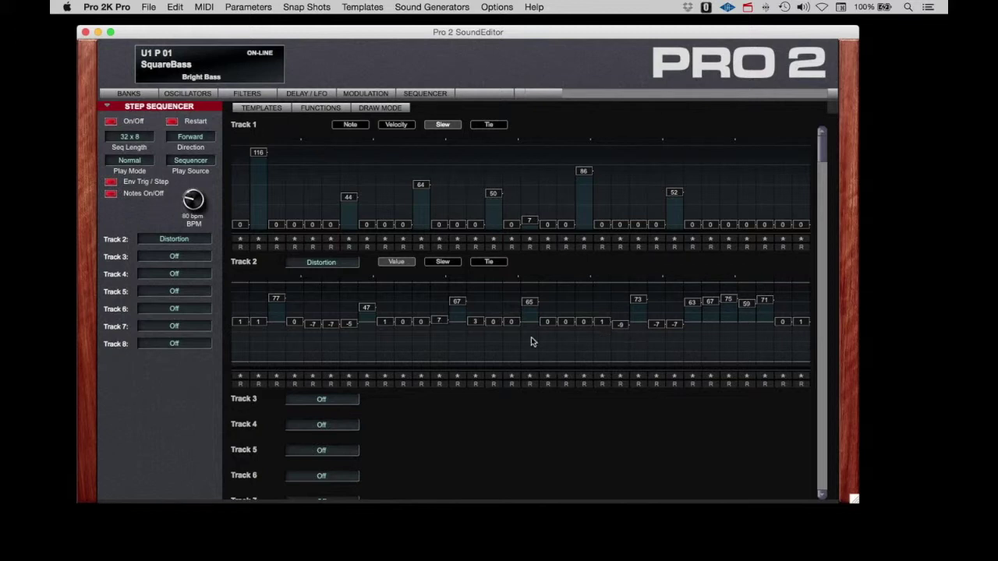
{"action": "left_click_drag", "start_coordinate": [493, 319], "coordinate": [494, 297]}
Set Track 2's length to six steps with step 2 at 103, step 3 at 11, step 5 at 45.
{"action": "left_click", "coordinate": [294, 377]}
{"action": "left_click", "coordinate": [294, 377]}
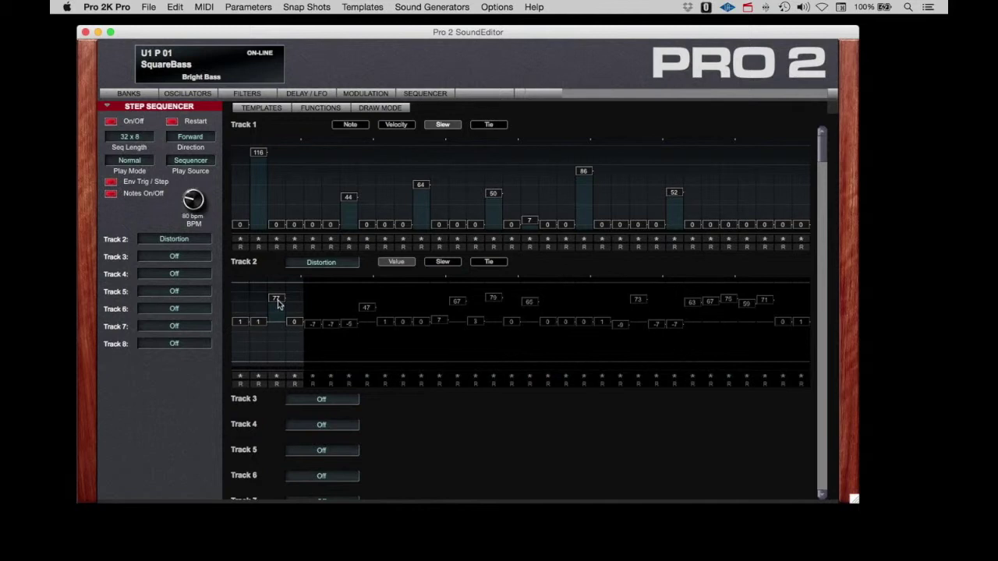
{"action": "left_click", "coordinate": [277, 381]}
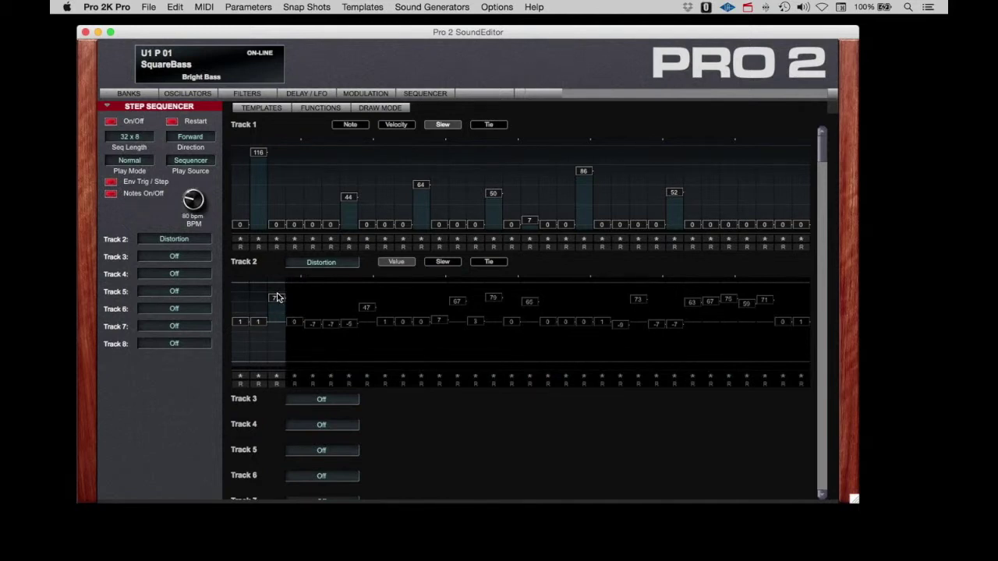
{"action": "left_click", "coordinate": [257, 296]}
{"action": "left_click", "coordinate": [277, 320]}
{"action": "left_click_drag", "start_coordinate": [261, 306], "coordinate": [258, 293]}
{"action": "left_click", "coordinate": [332, 381]}
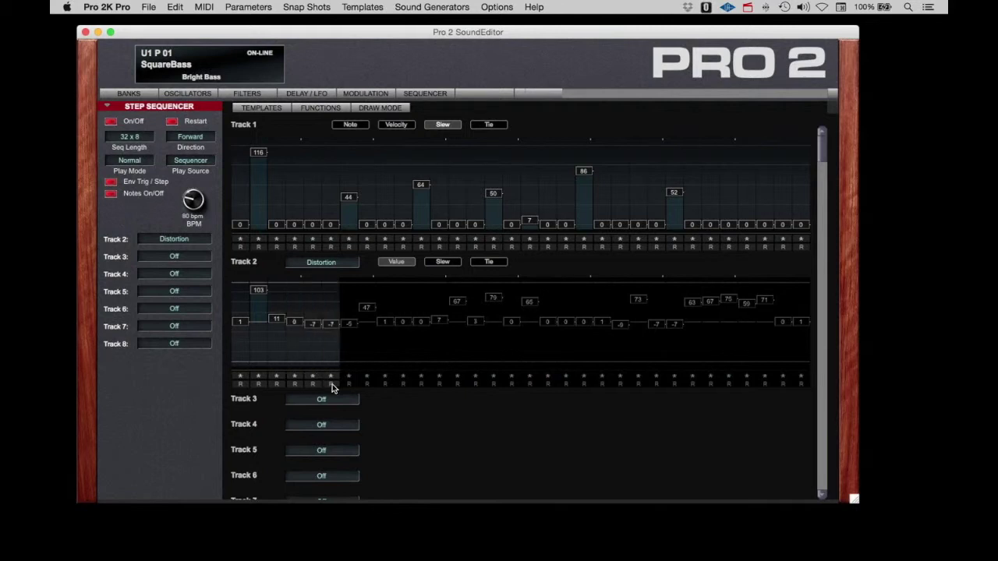
{"action": "left_click_drag", "start_coordinate": [312, 320], "coordinate": [313, 311]}
Turn the step sequencer off, then return to SoundEditor from Pro Tools.
{"action": "left_click", "coordinate": [111, 122]}
{"action": "key", "text": "super+Tab"}
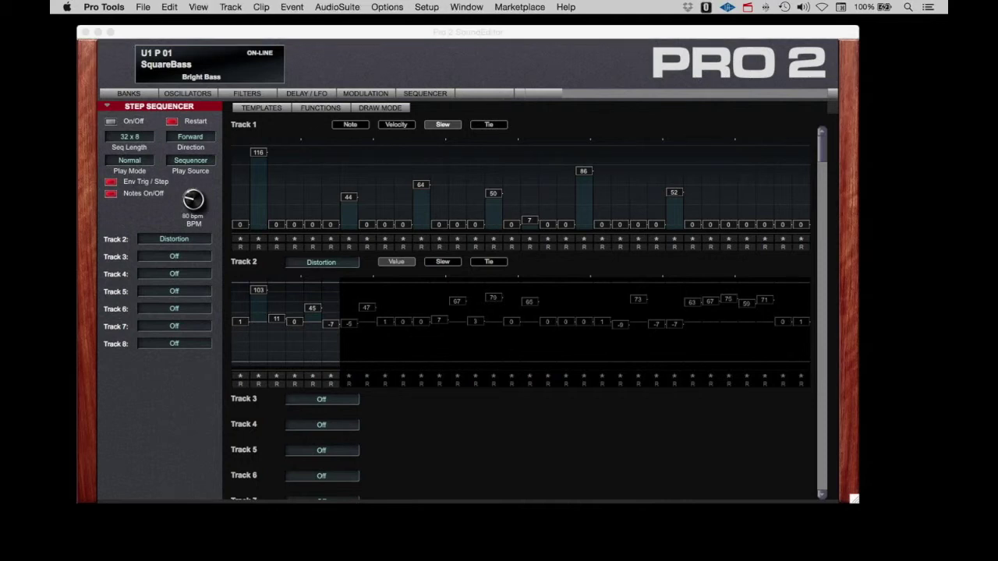
{"action": "left_click", "coordinate": [111, 126]}
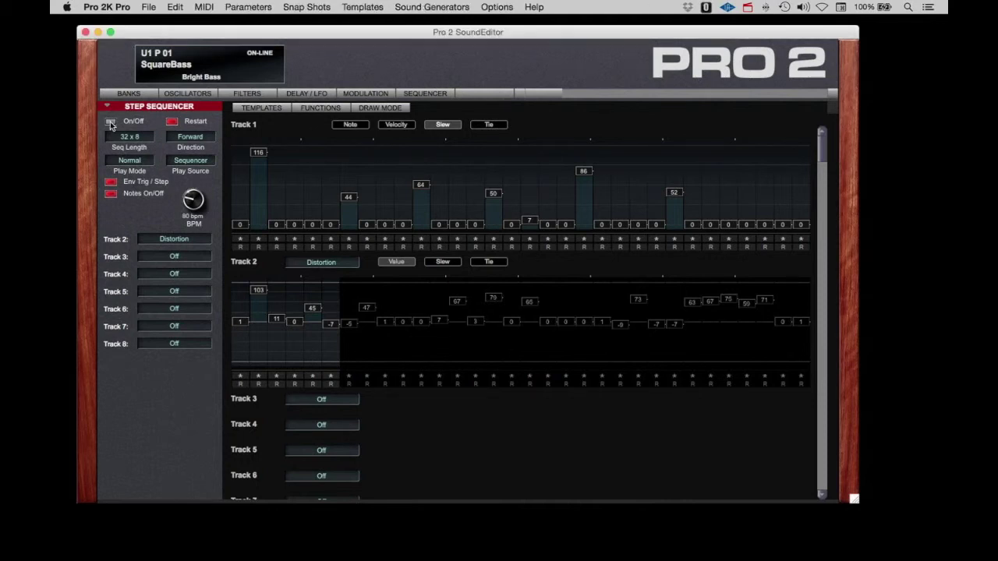